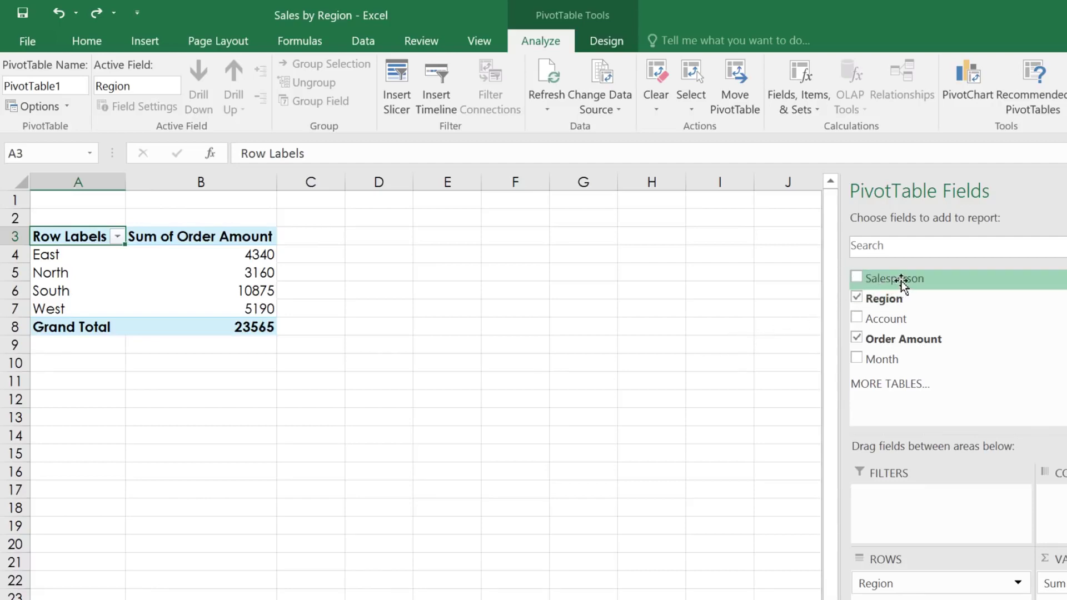
- Add Salesperson as a PivotTable filter and, with multiple selection enabled, exclude the second, fourth and seventh listed salespeople
drag(901, 280, 919, 501)
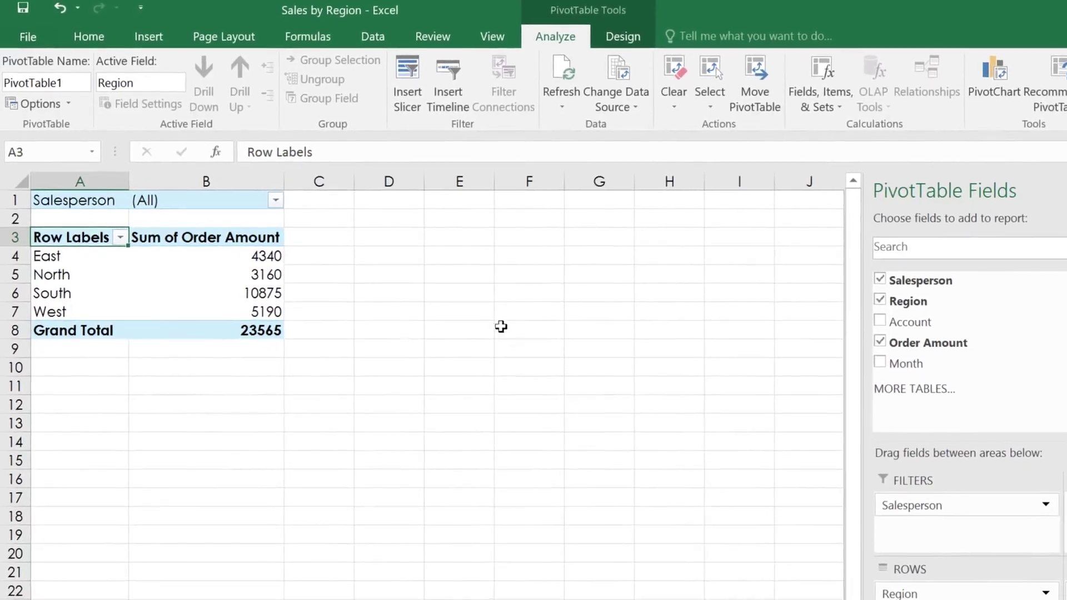
click(275, 200)
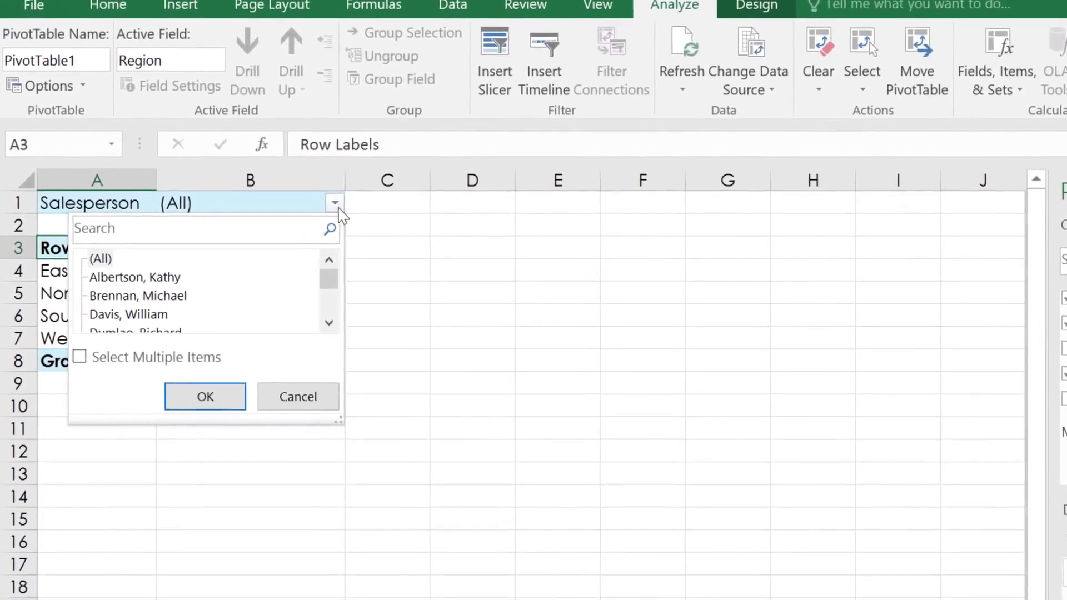
drag(359, 432, 381, 562)
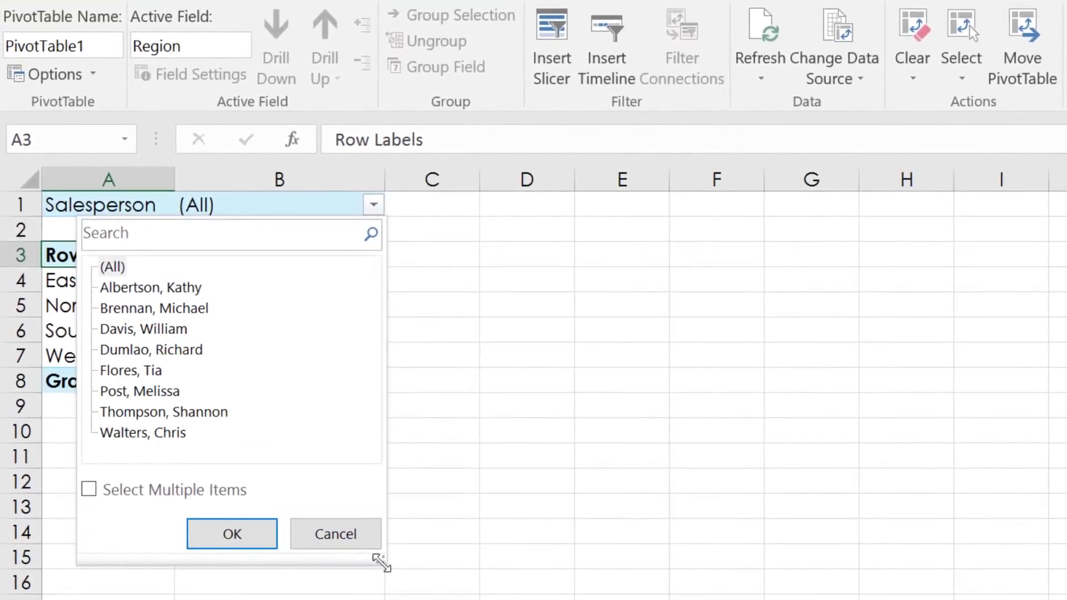
click(88, 489)
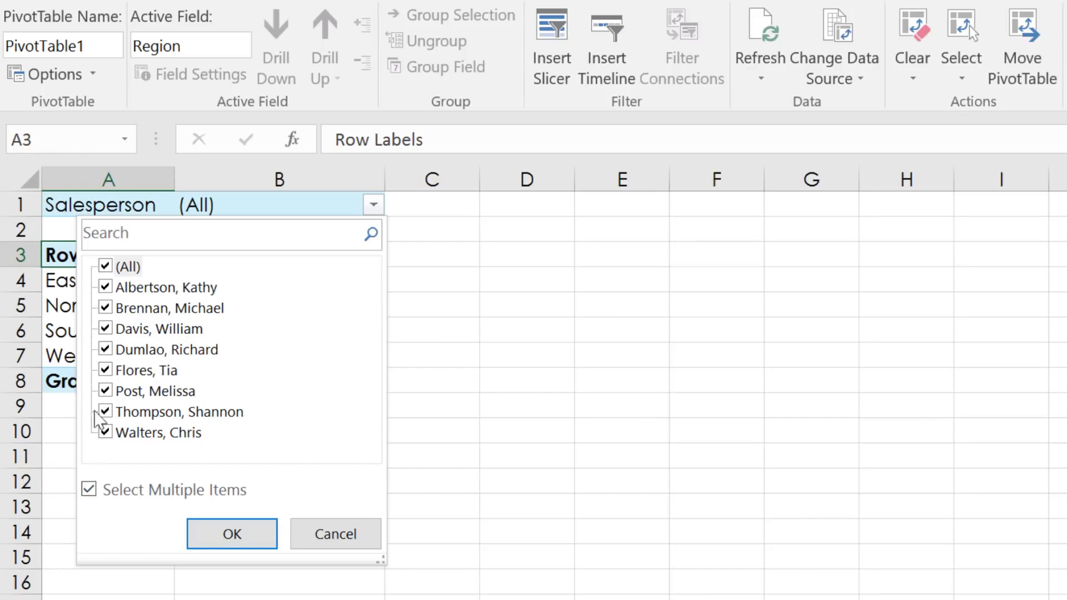
click(104, 308)
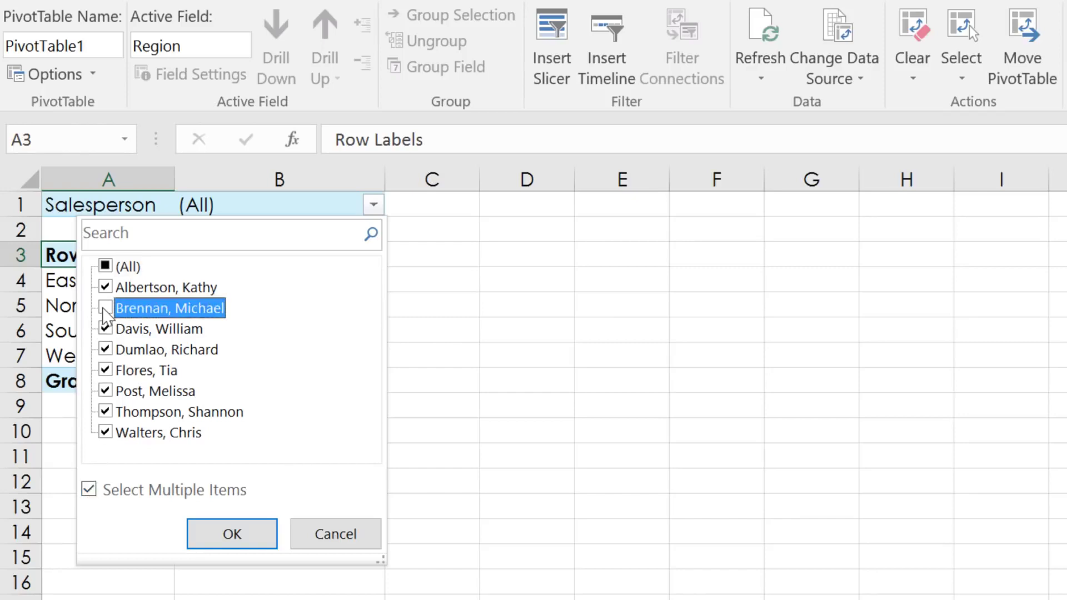
click(105, 350)
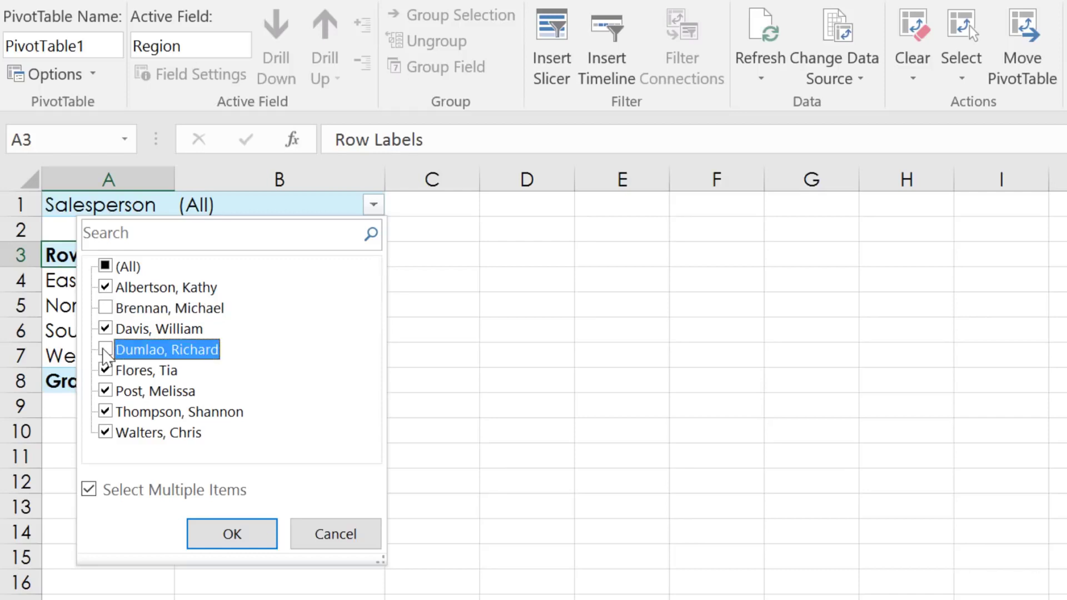
click(105, 412)
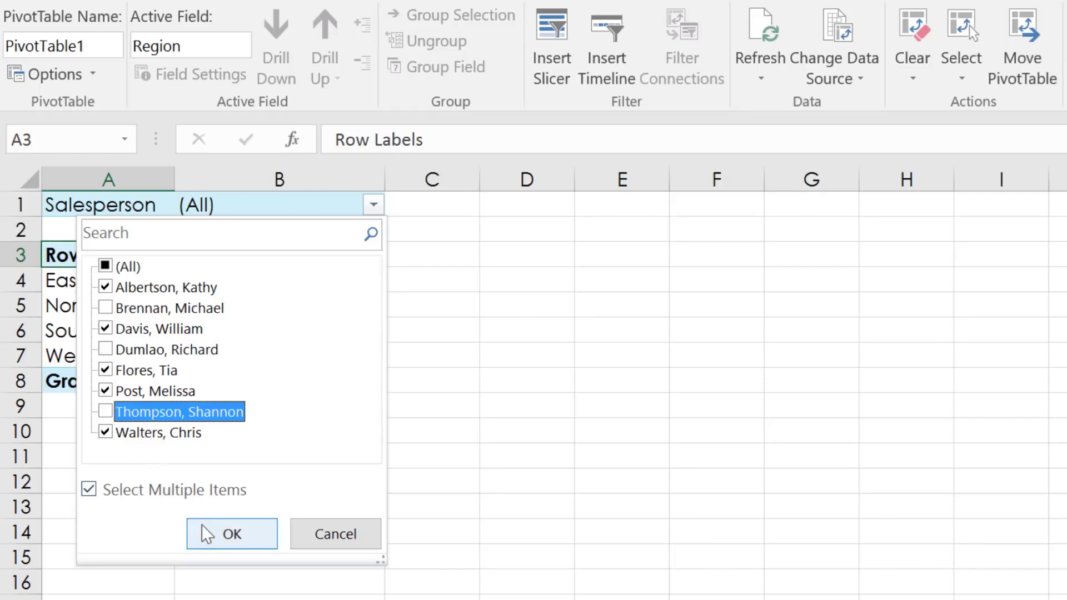
click(210, 537)
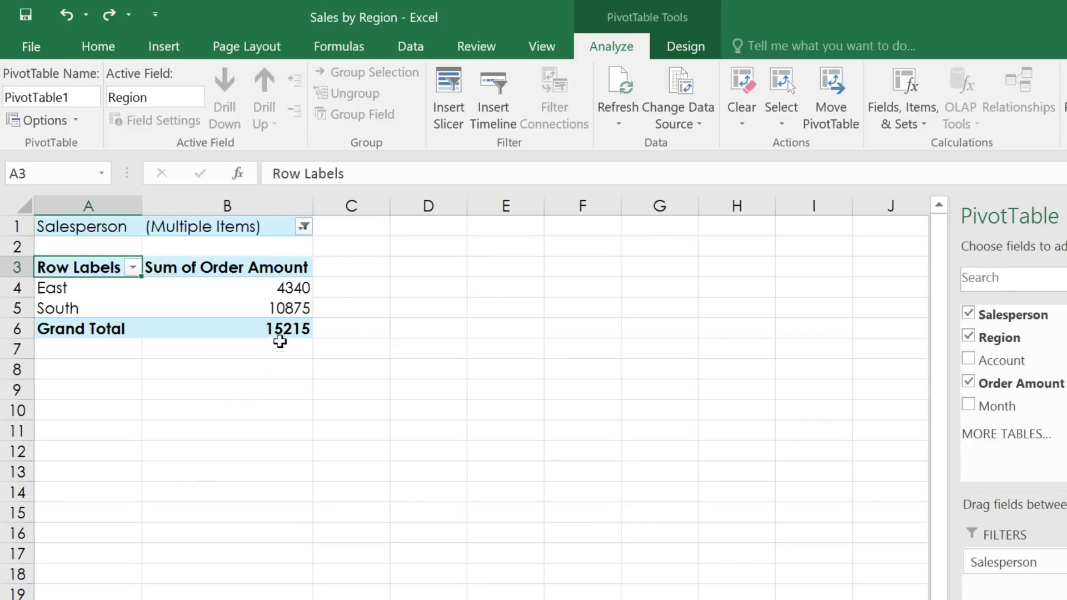
- Insert a slicer for the Salesperson field of the PivotTable
click(442, 90)
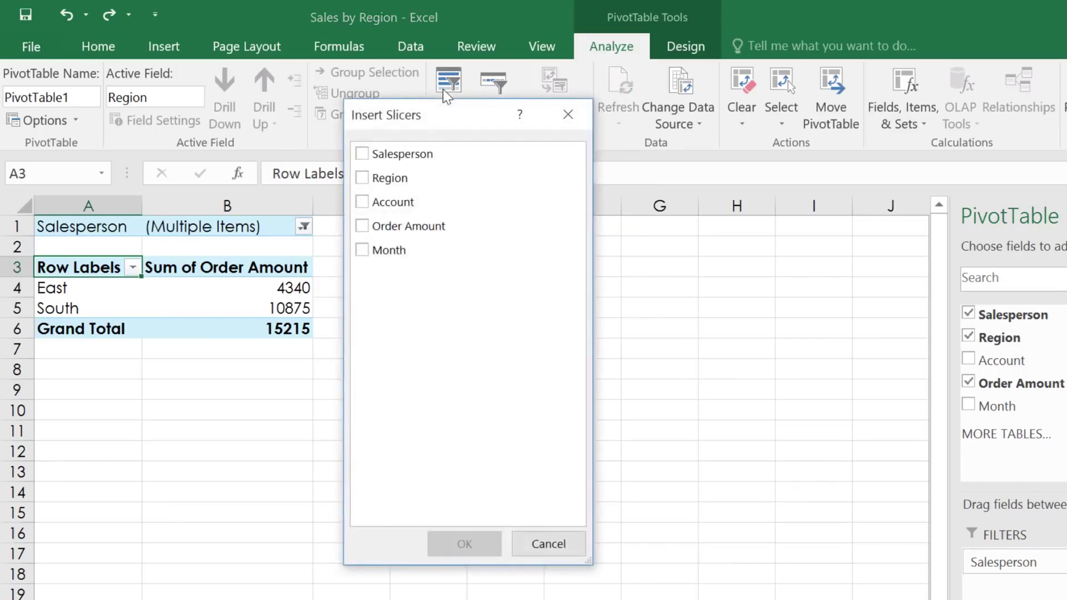
click(362, 154)
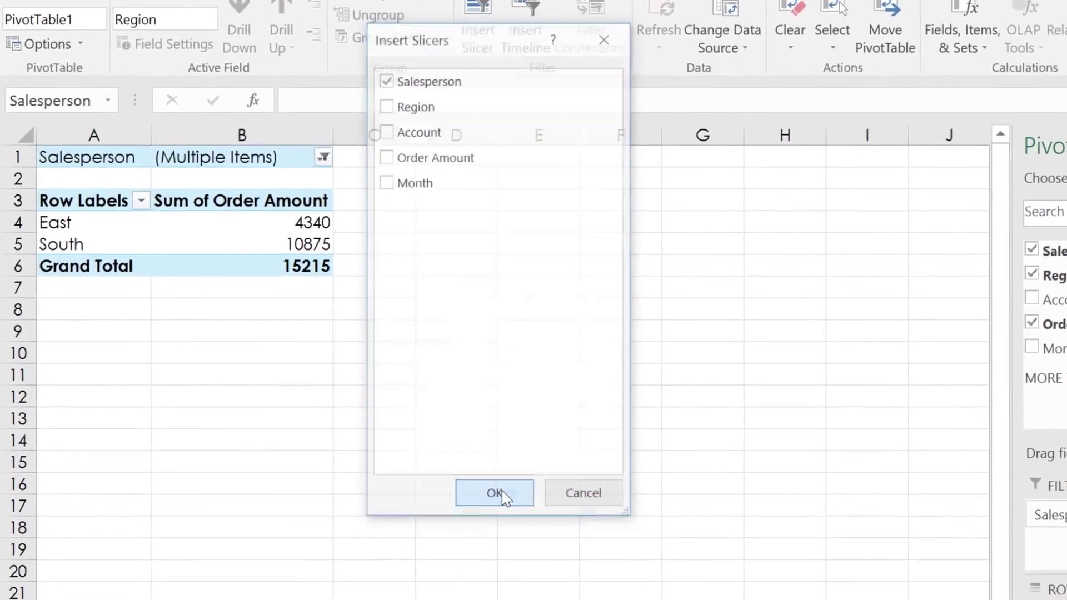
click(471, 529)
ctrl+click(512, 487)
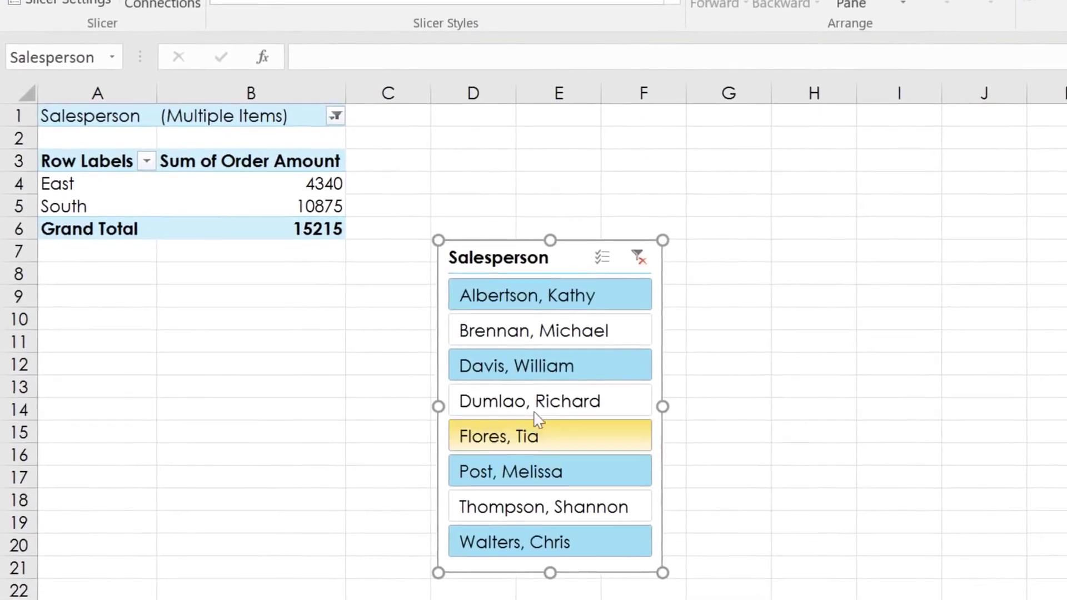
- Filter with the slicer by the first salesperson alone, the second alone, and the range from second to fifth
click(555, 294)
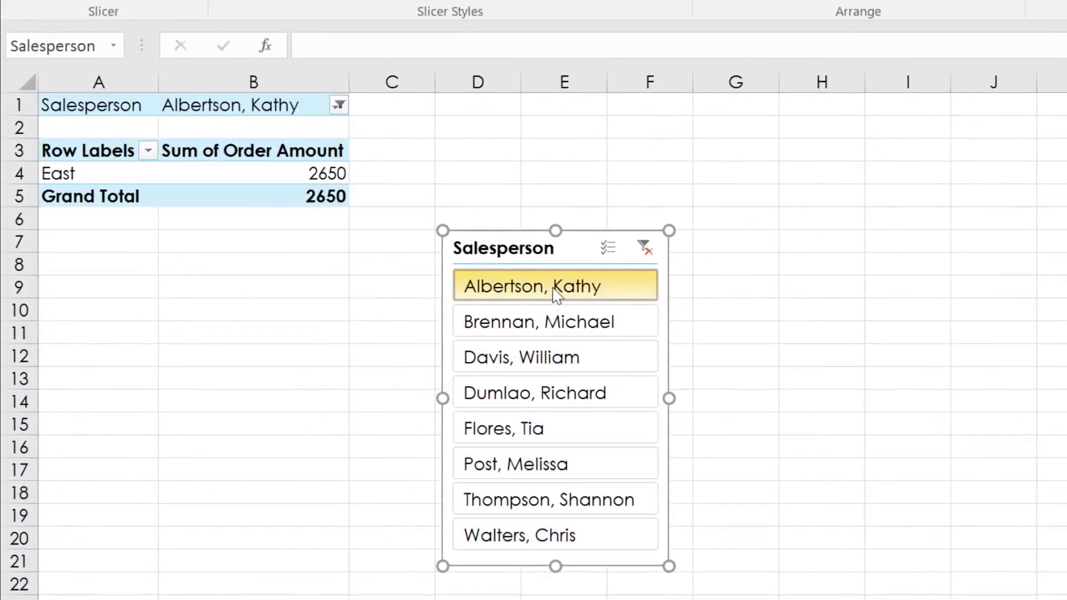
click(558, 326)
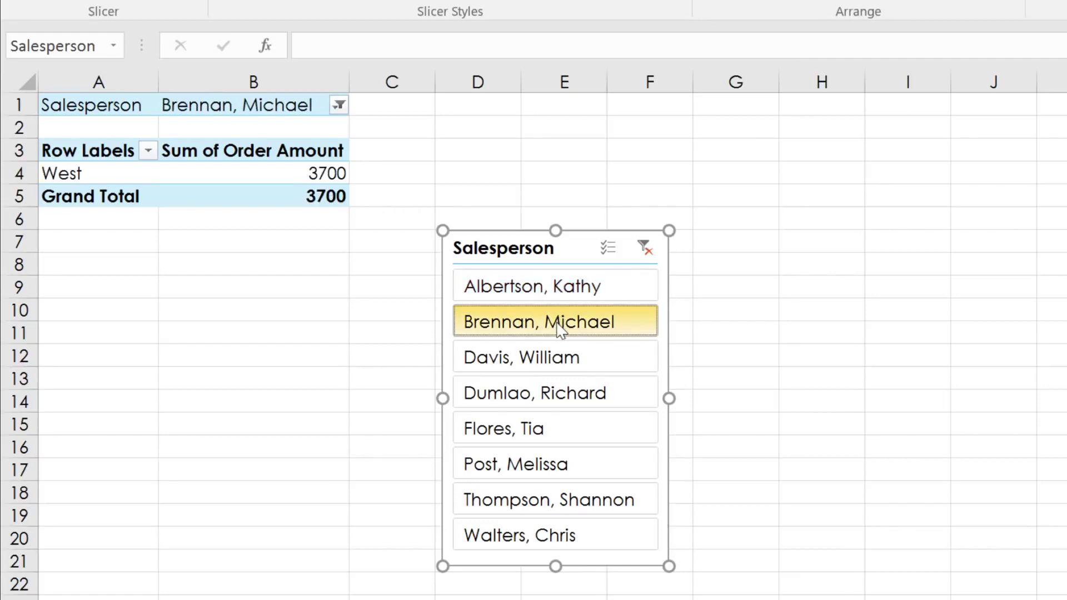
drag(559, 329, 557, 433)
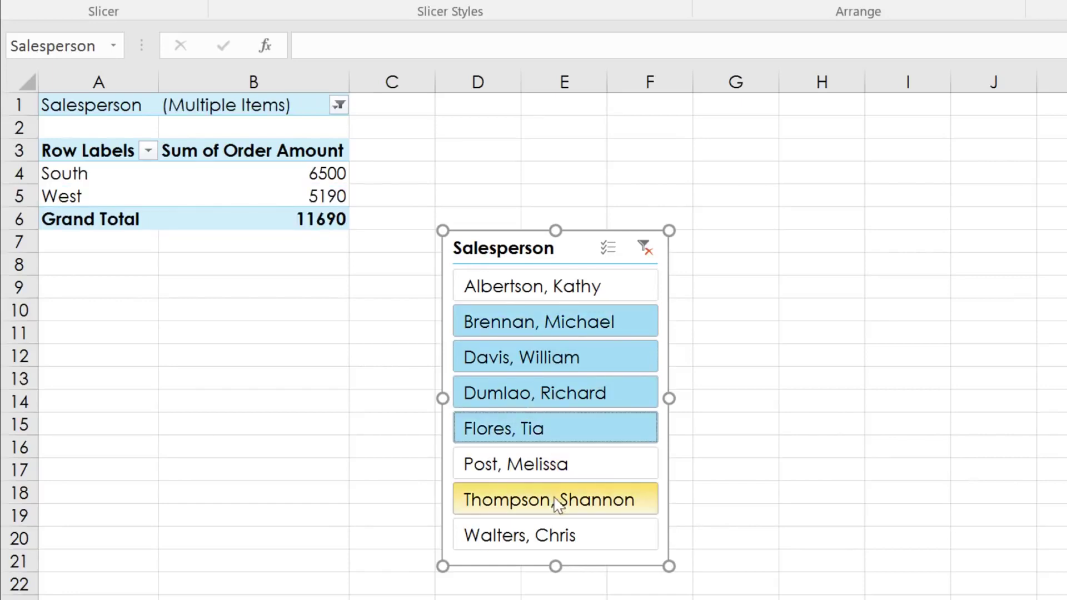
- Select the last two salespeople plus the second through fifth in the slicer, and move the slicer beneath the PivotTable
drag(554, 501, 557, 538)
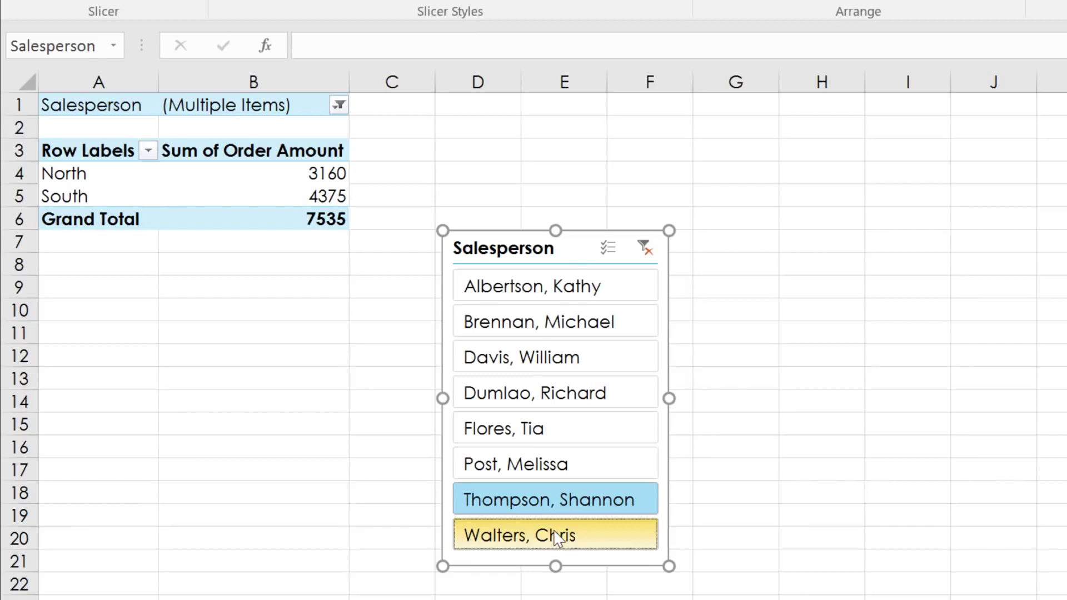
ctrl+click(560, 435)
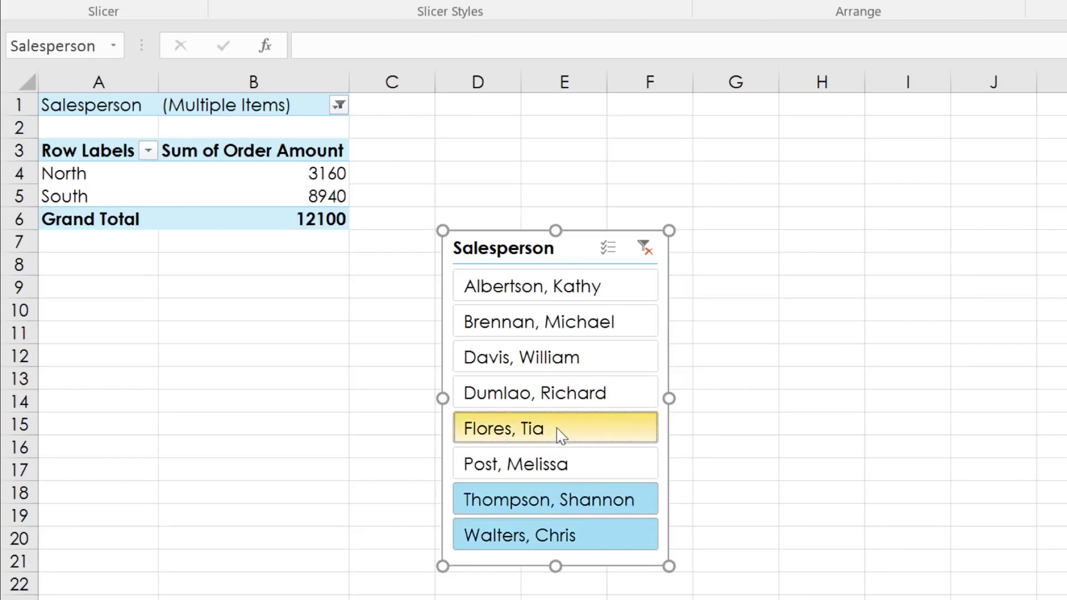
ctrl+click(557, 399)
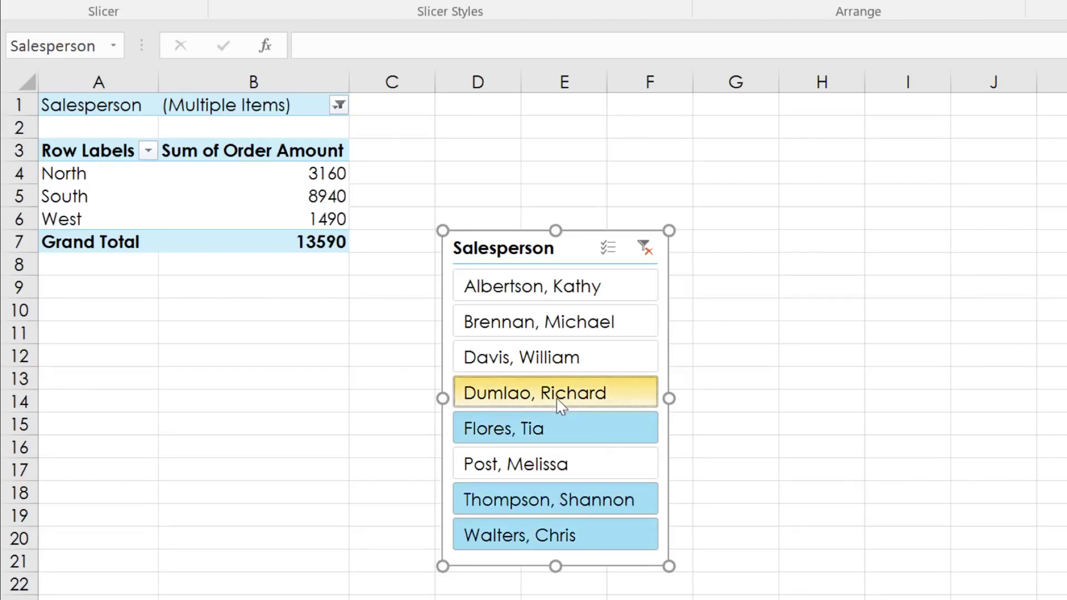
ctrl+click(561, 362)
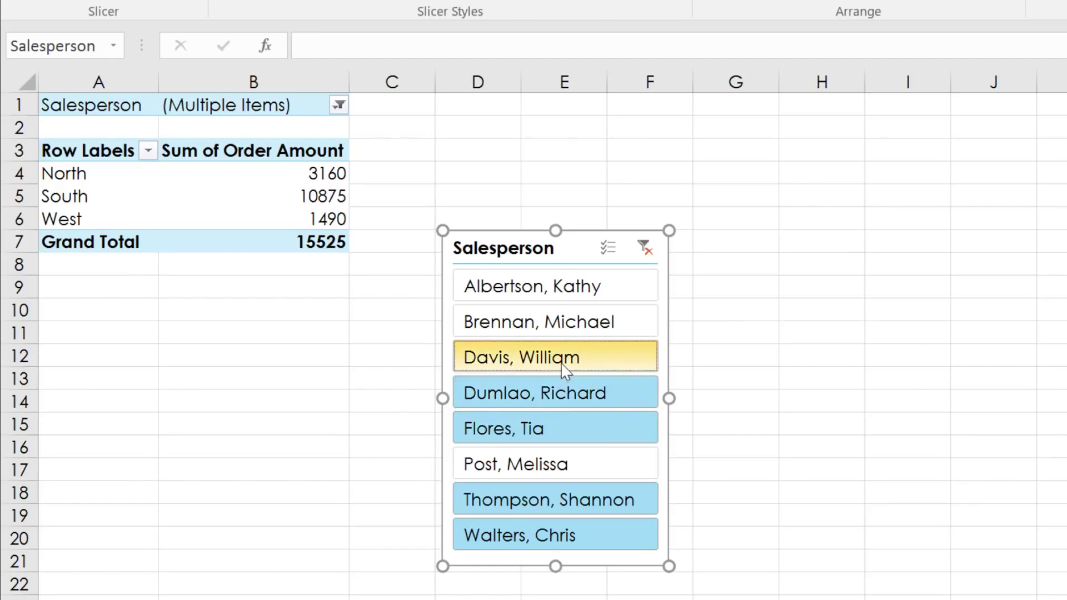
ctrl+click(568, 329)
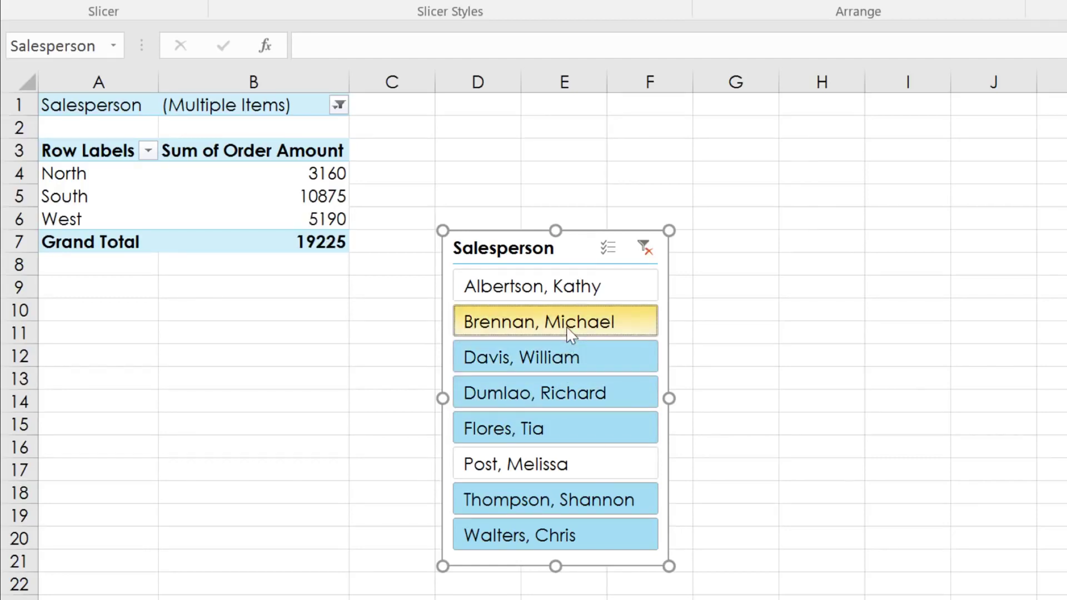
drag(514, 256, 115, 307)
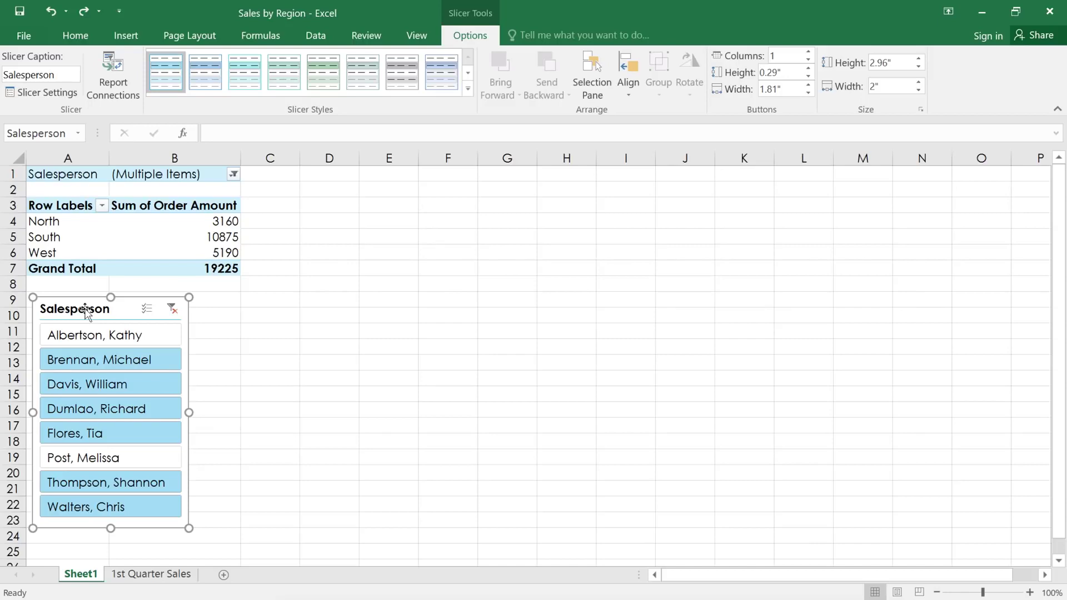
- Insert a 3-D Clustered Column PivotChart based on the PivotTable
click(148, 270)
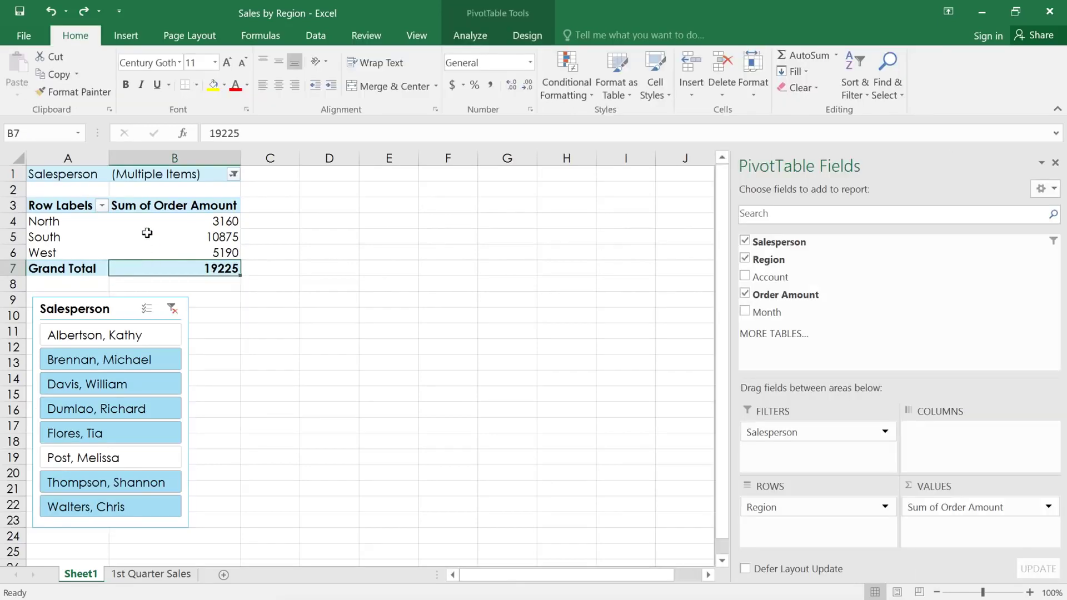
click(139, 44)
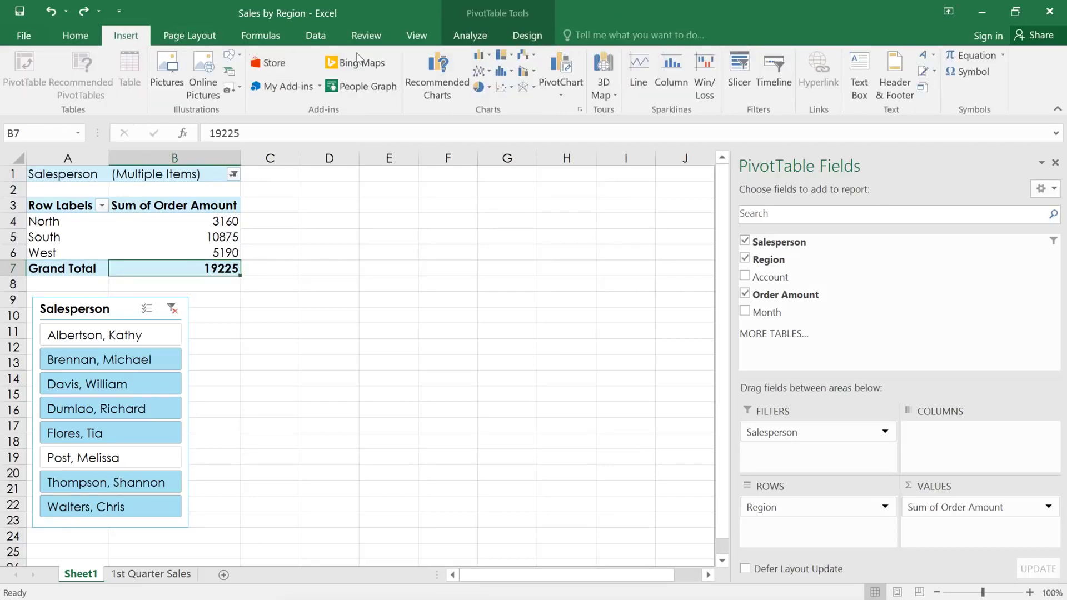
click(561, 66)
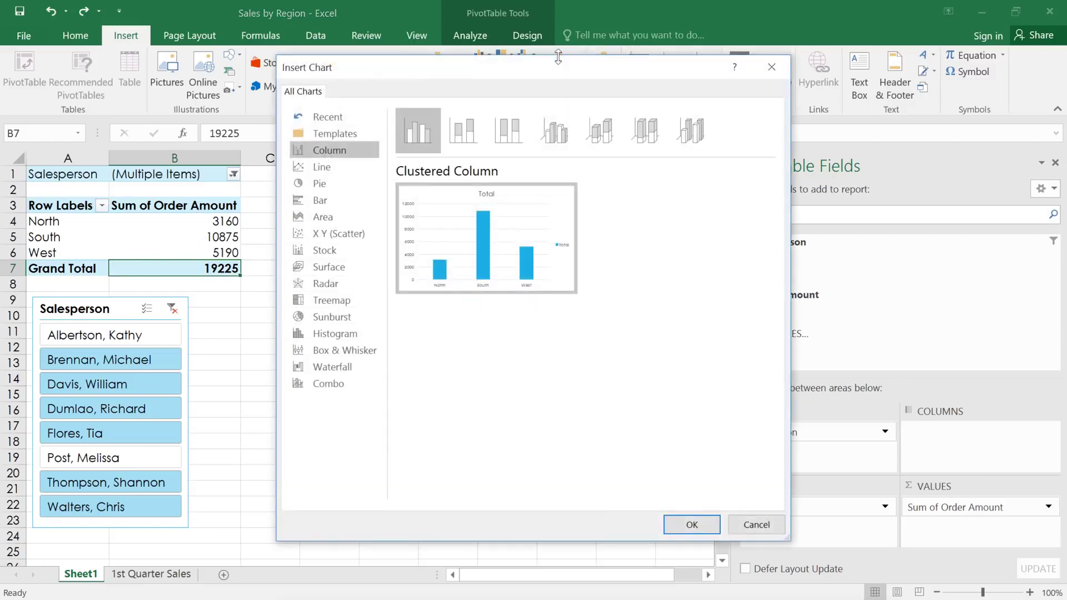
click(559, 123)
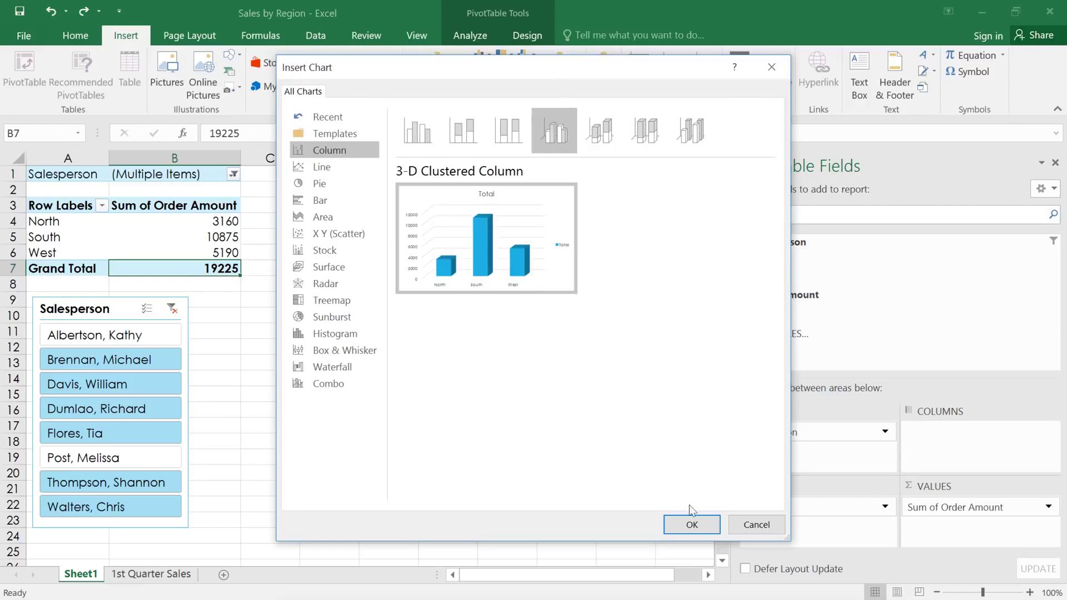
click(692, 525)
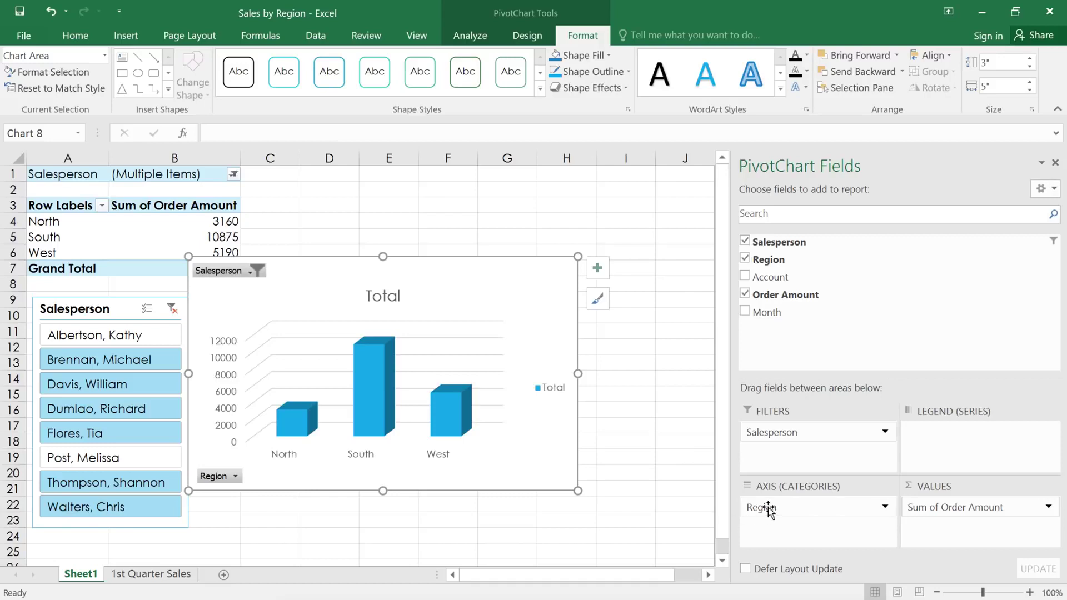
- Rearrange the PivotChart fields: remove Region, add Month as the legend series and move Salesperson from the filters to the axis categories
drag(764, 507, 825, 348)
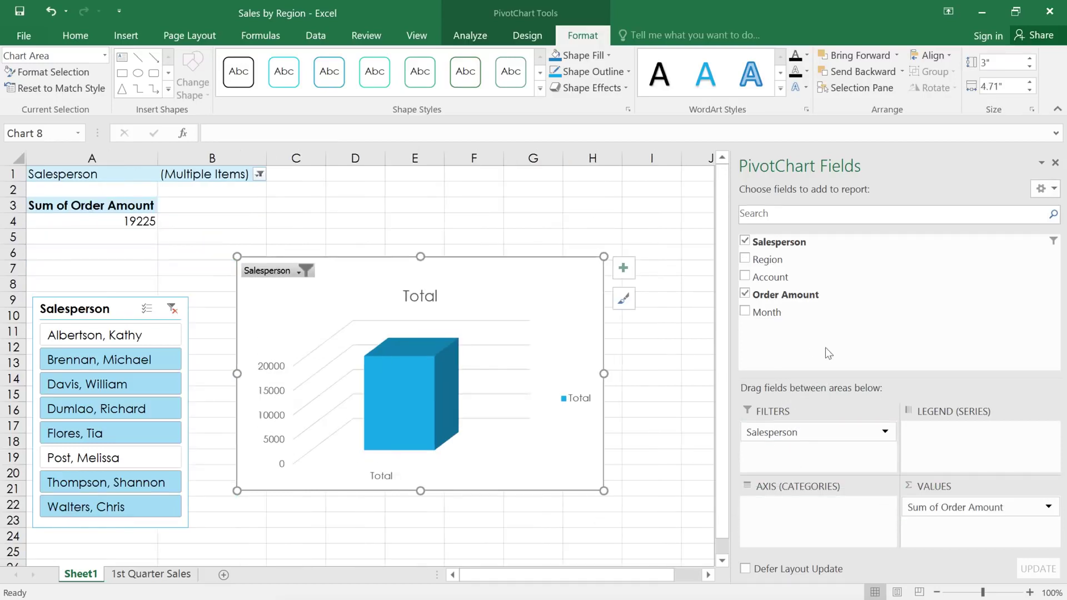
drag(767, 312, 920, 432)
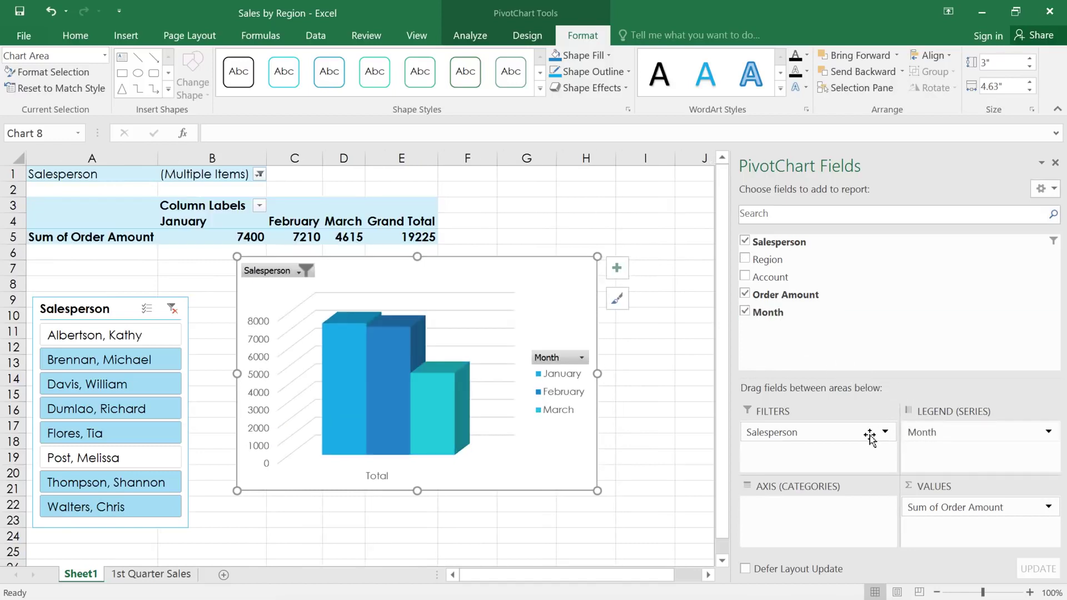
drag(840, 439, 835, 518)
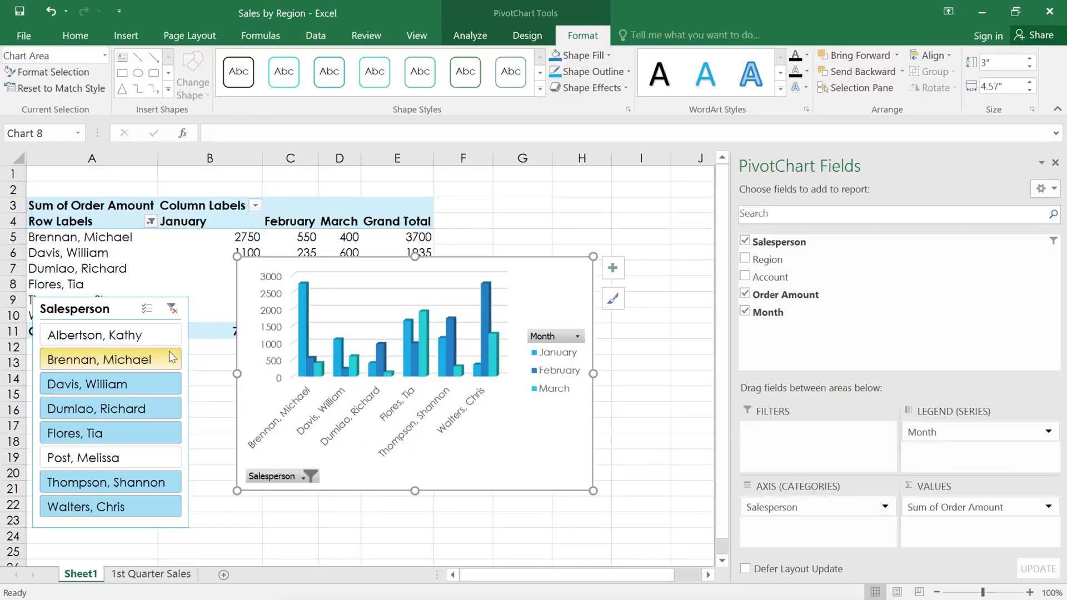
- Filter the PivotChart with the slicer by the first salesperson, the second, and finally the range from third to fifth
click(155, 337)
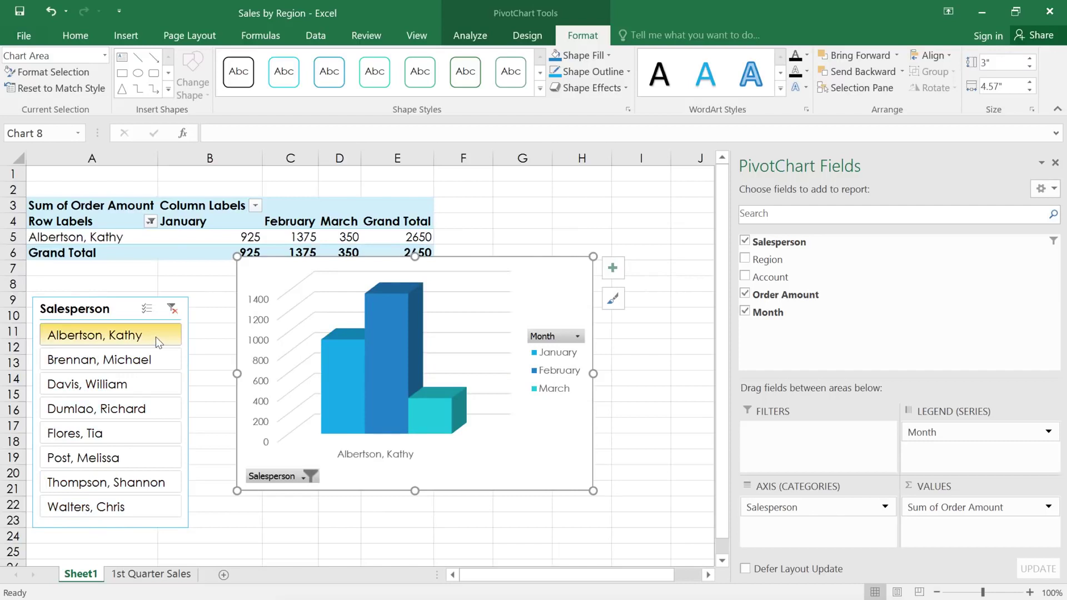
click(156, 358)
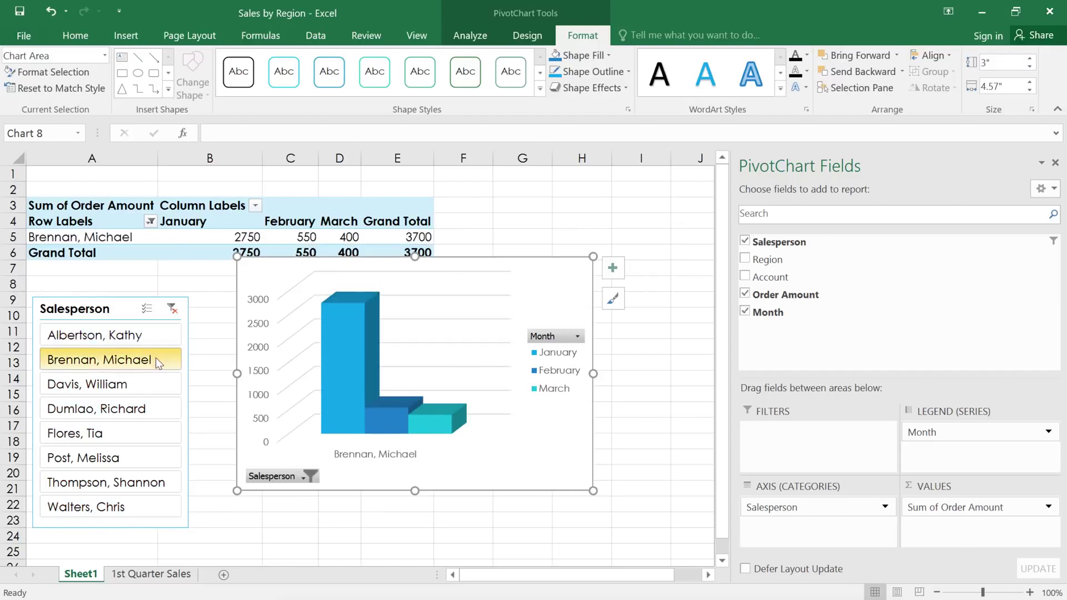
drag(155, 383, 154, 430)
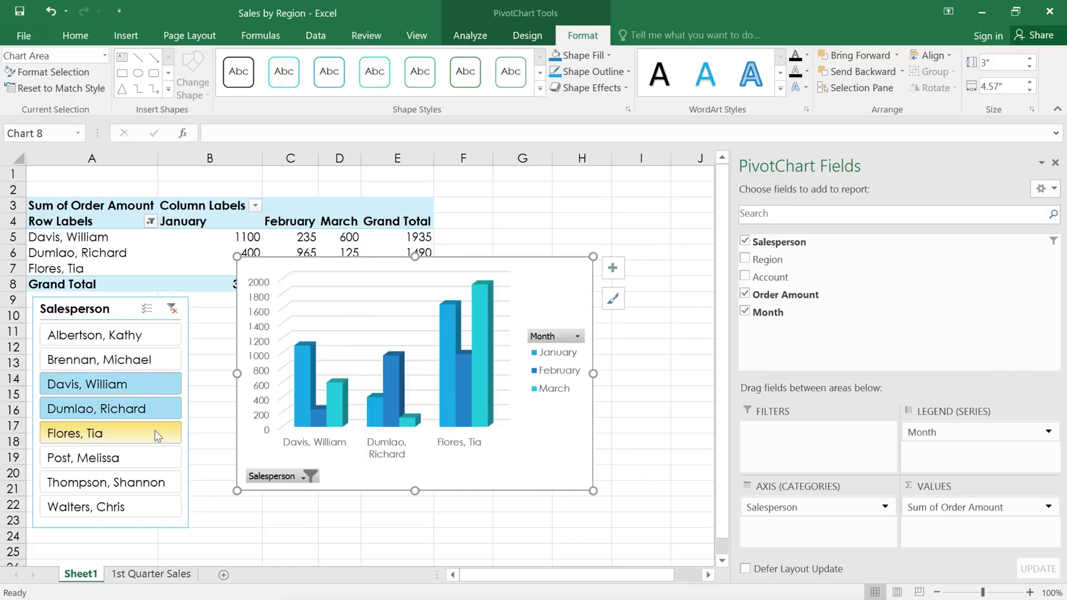